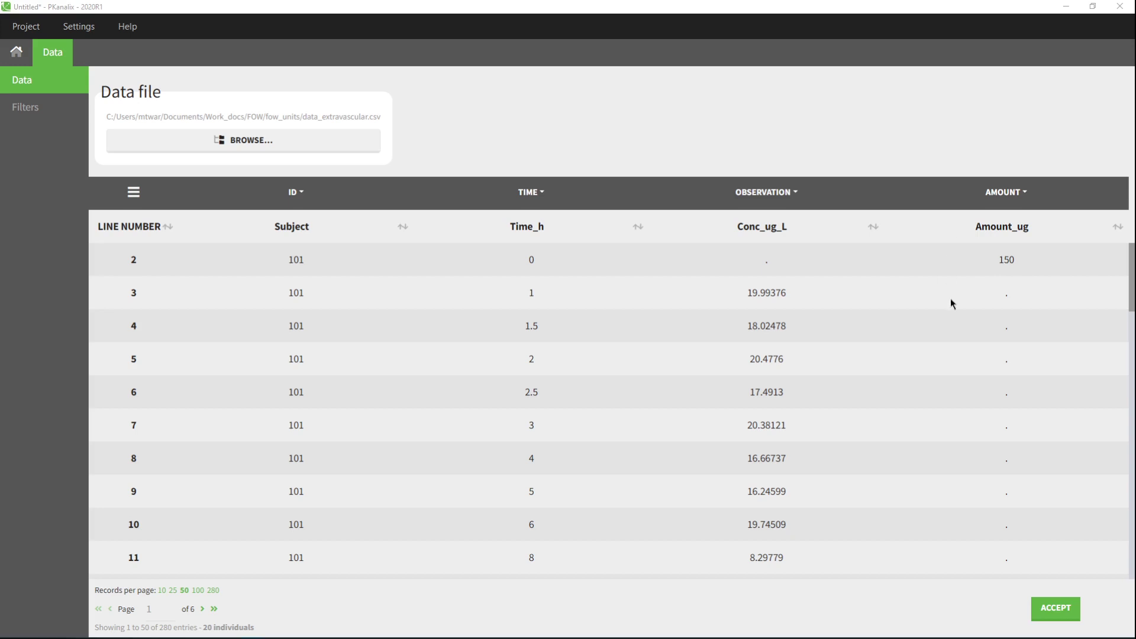
Accept the column assignments of data_extravascular.csv, dismiss the notification and enable units for the dataset.
left_click(1056, 608)
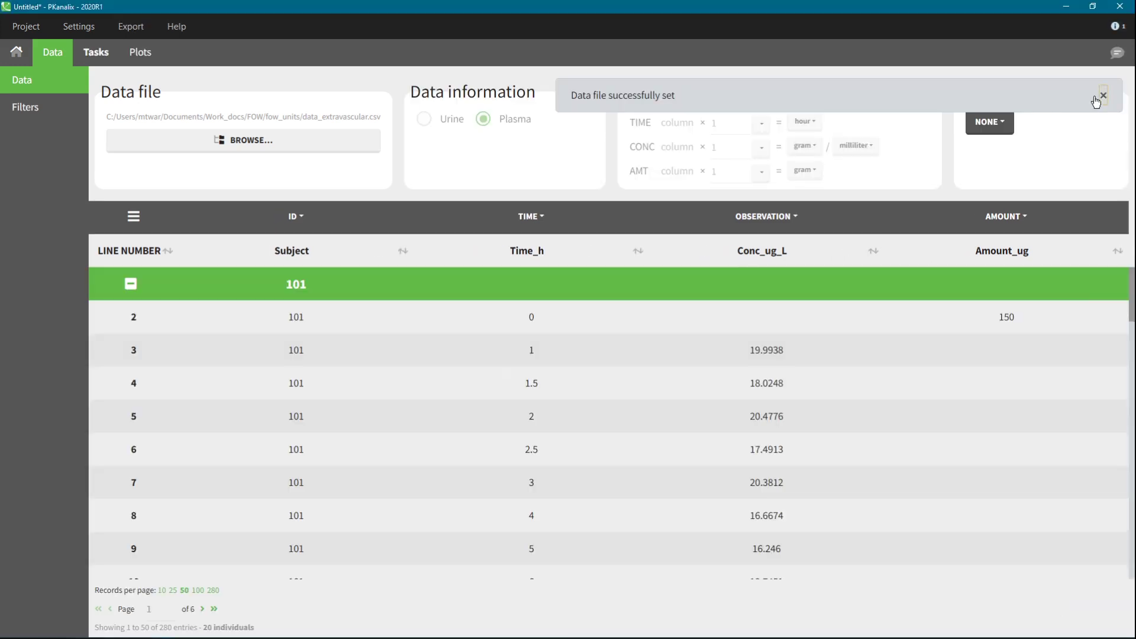
left_click(1104, 96)
left_click(685, 93)
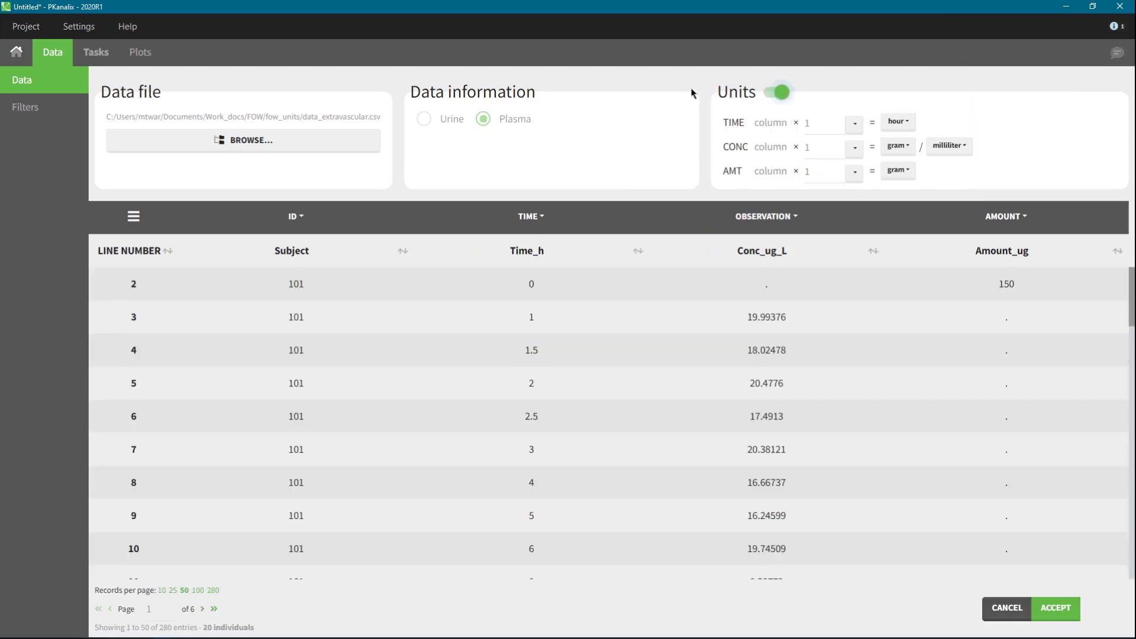
Set the concentration unit to microgram per liter and accept the data settings.
left_click(899, 148)
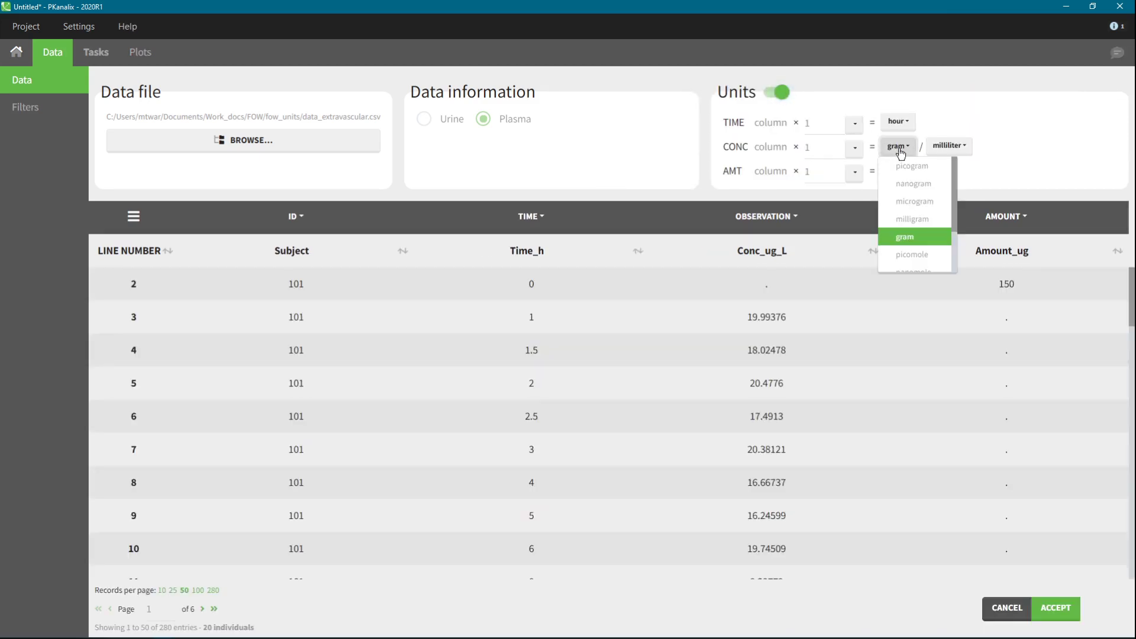
left_click(909, 201)
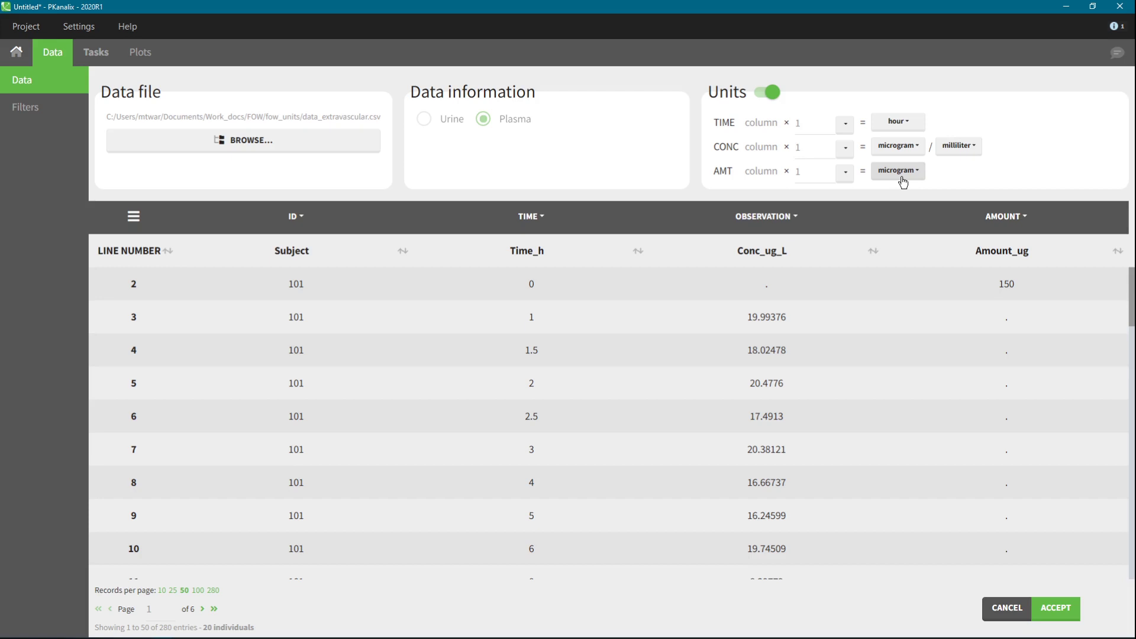
left_click(952, 147)
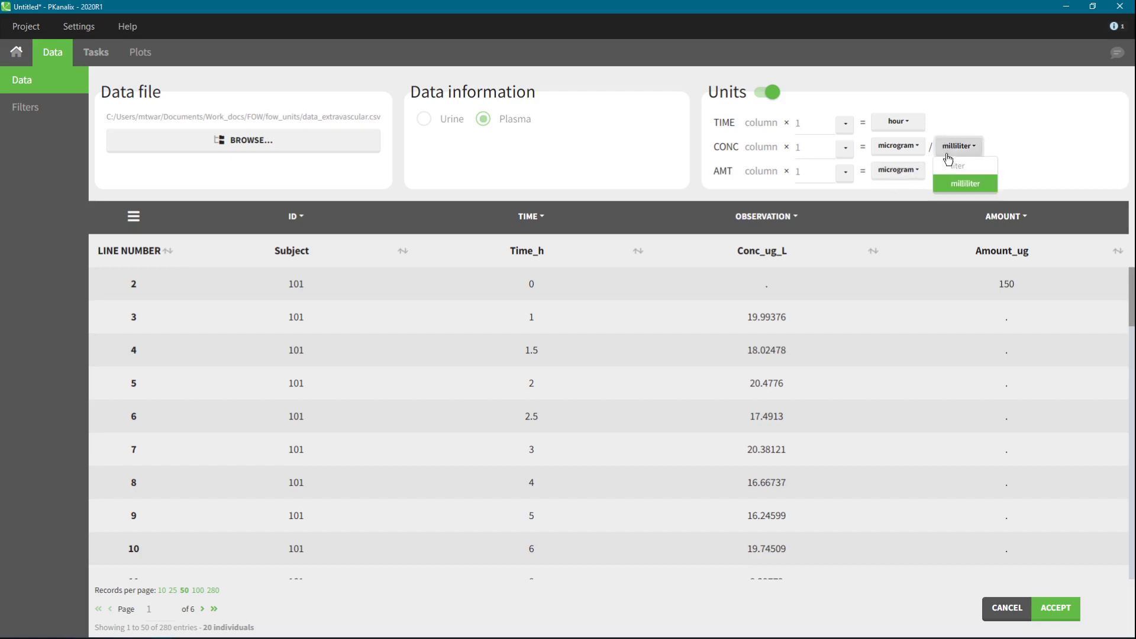
left_click(963, 170)
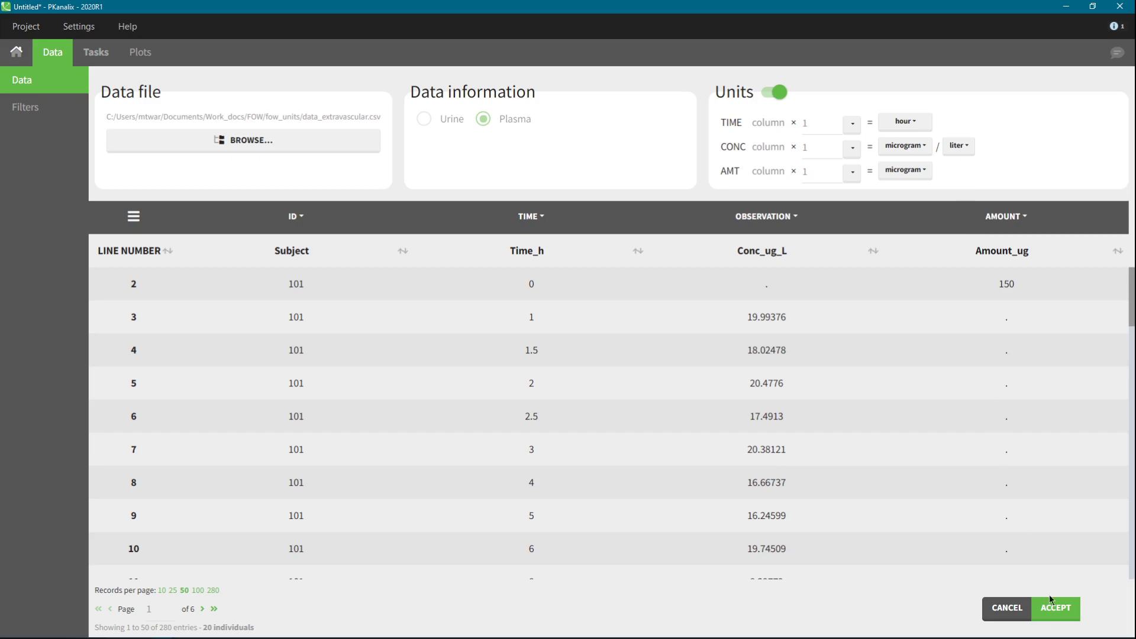
left_click(1057, 616)
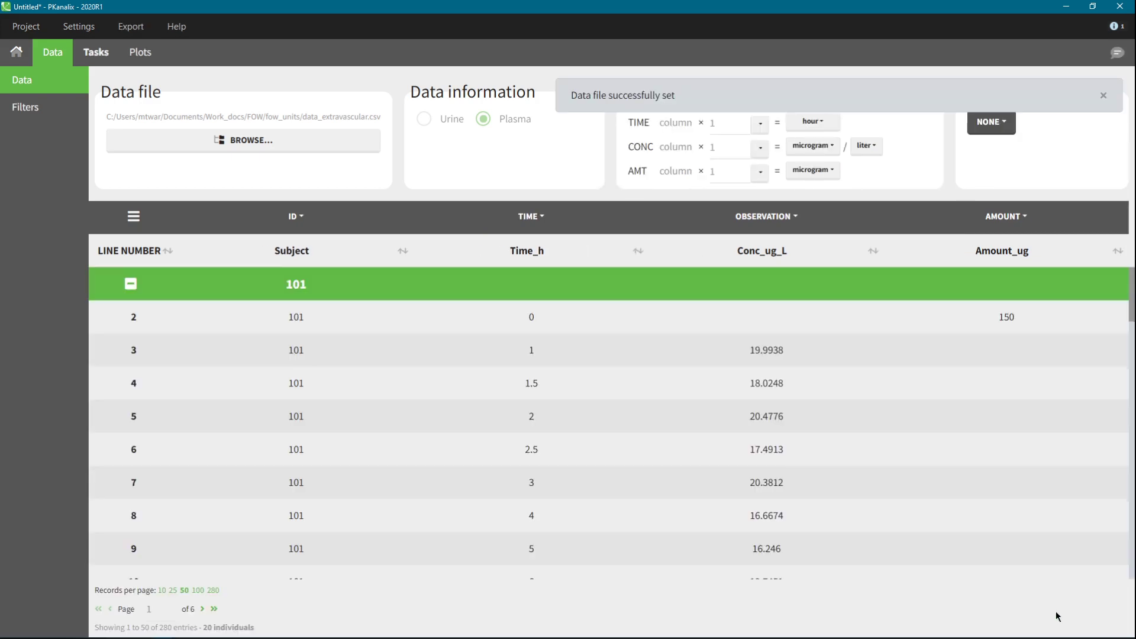
Run the non compartmental analysis with the administration type set to Extravascular.
left_click(97, 57)
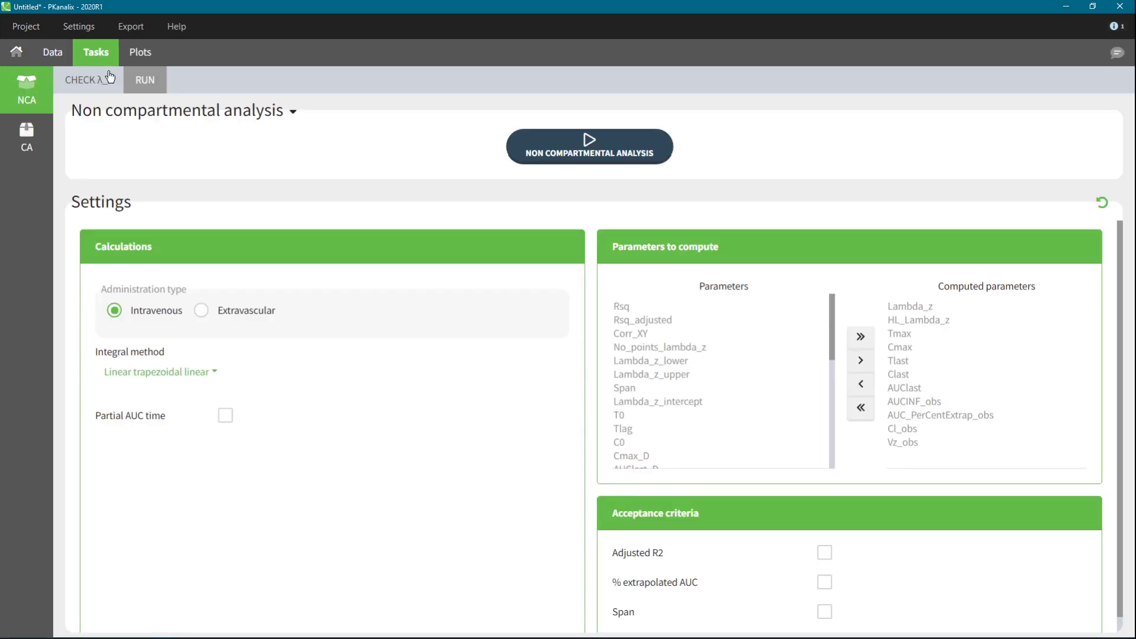
left_click(211, 306)
left_click(573, 148)
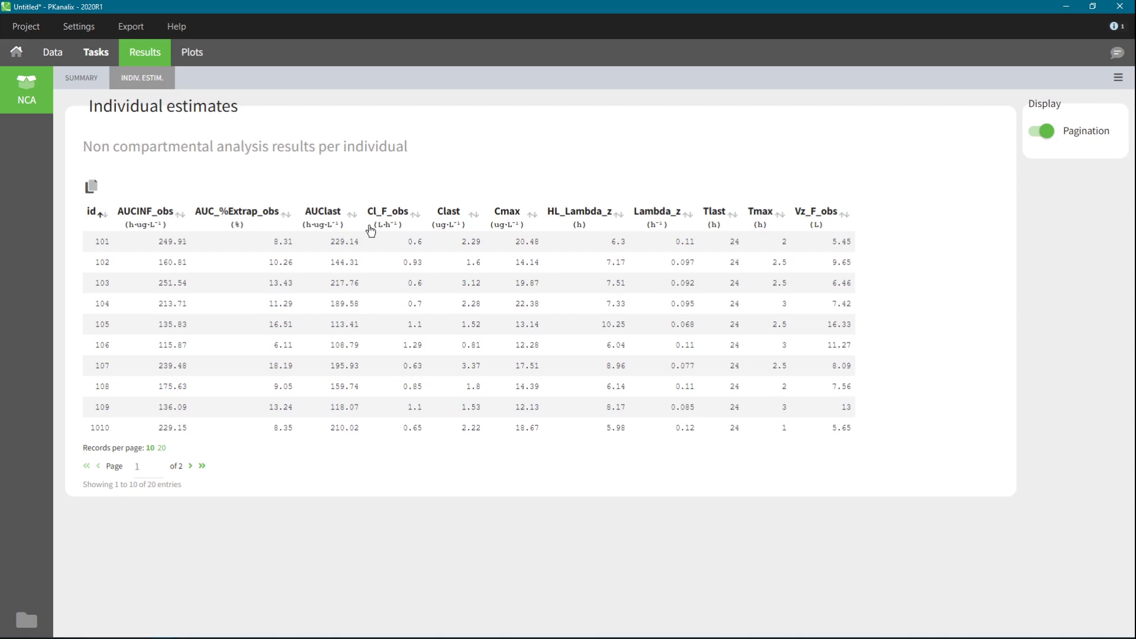
View the distribution plots of the individual NCA parameters and return to the individual estimates table.
left_click(193, 53)
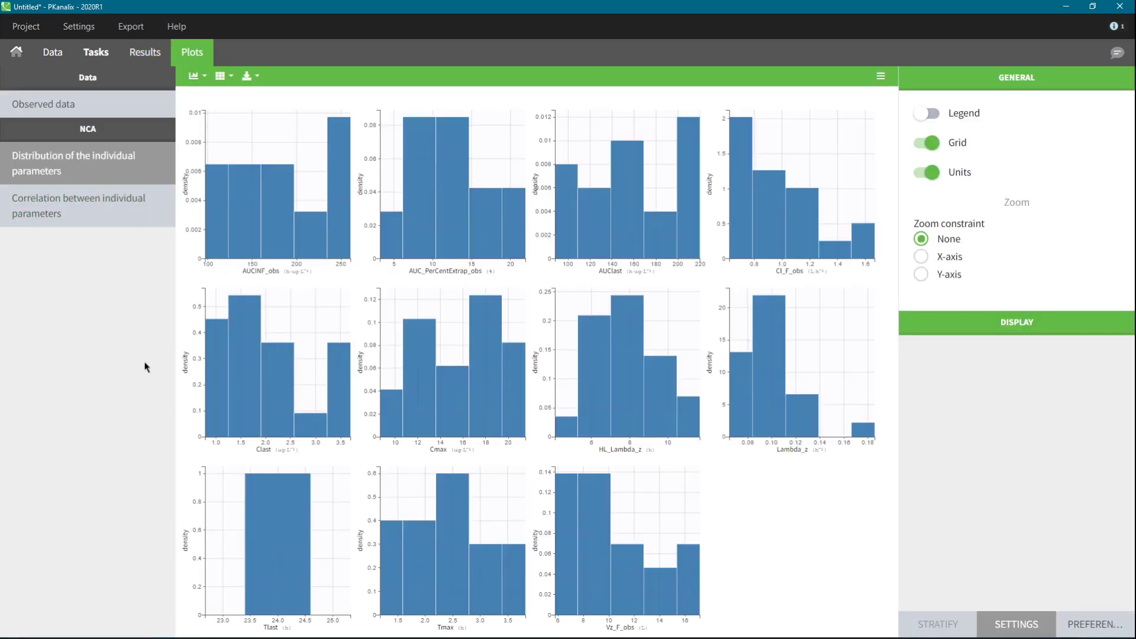
left_click(147, 54)
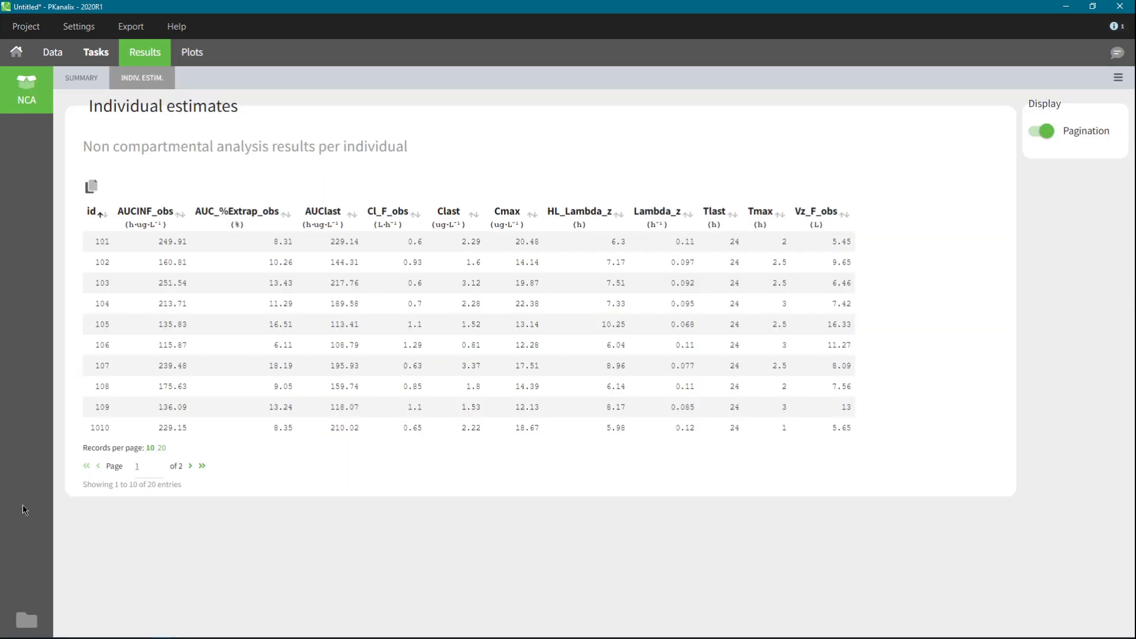
Open the results folder, go to IndividualParameters and its nca subfolder, and open a results file there.
left_click(28, 622)
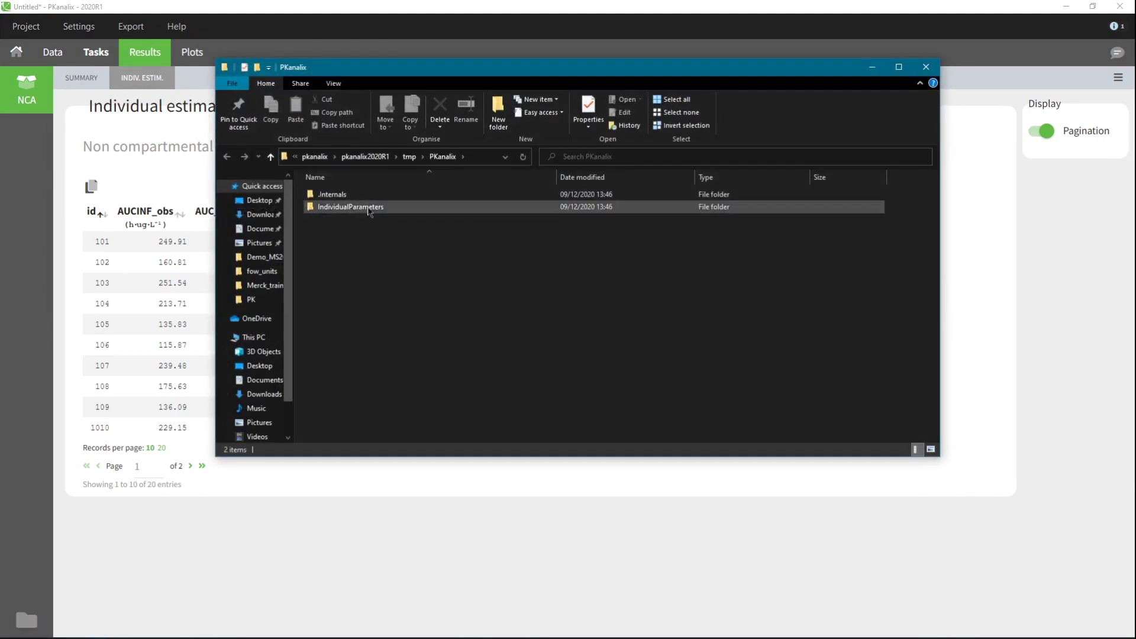
left_click(370, 209)
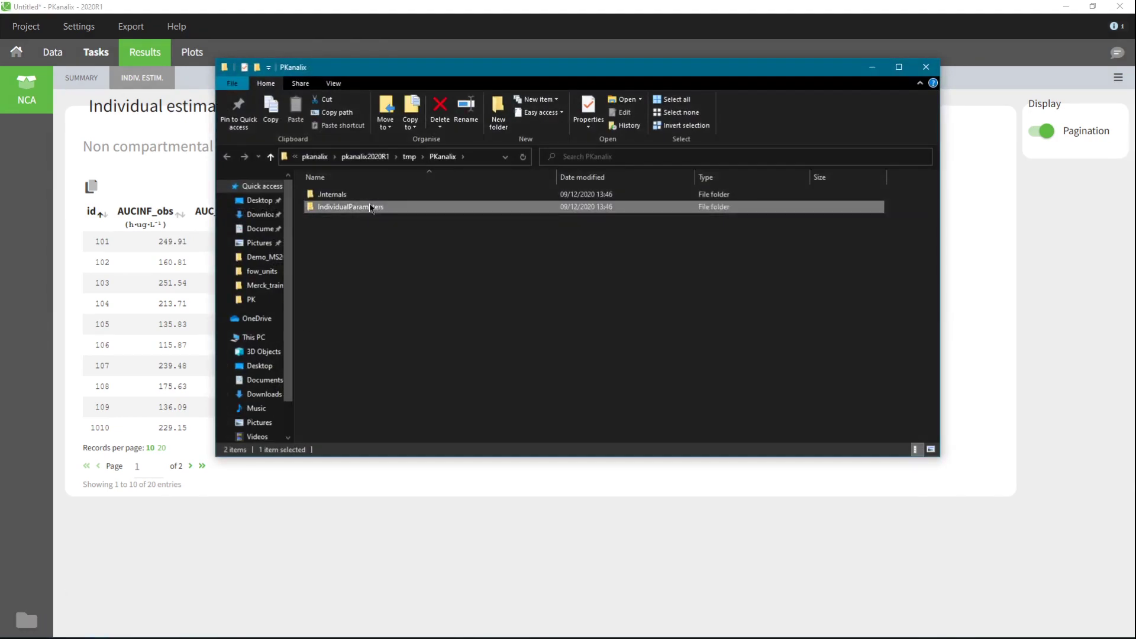
double_click(370, 208)
double_click(331, 198)
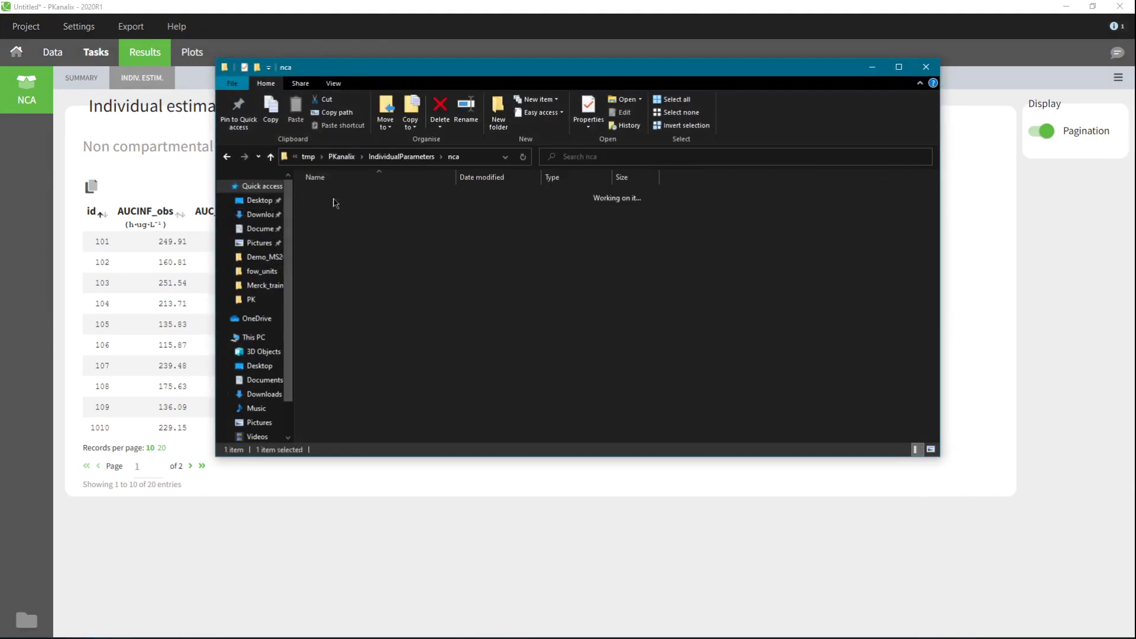
double_click(331, 219)
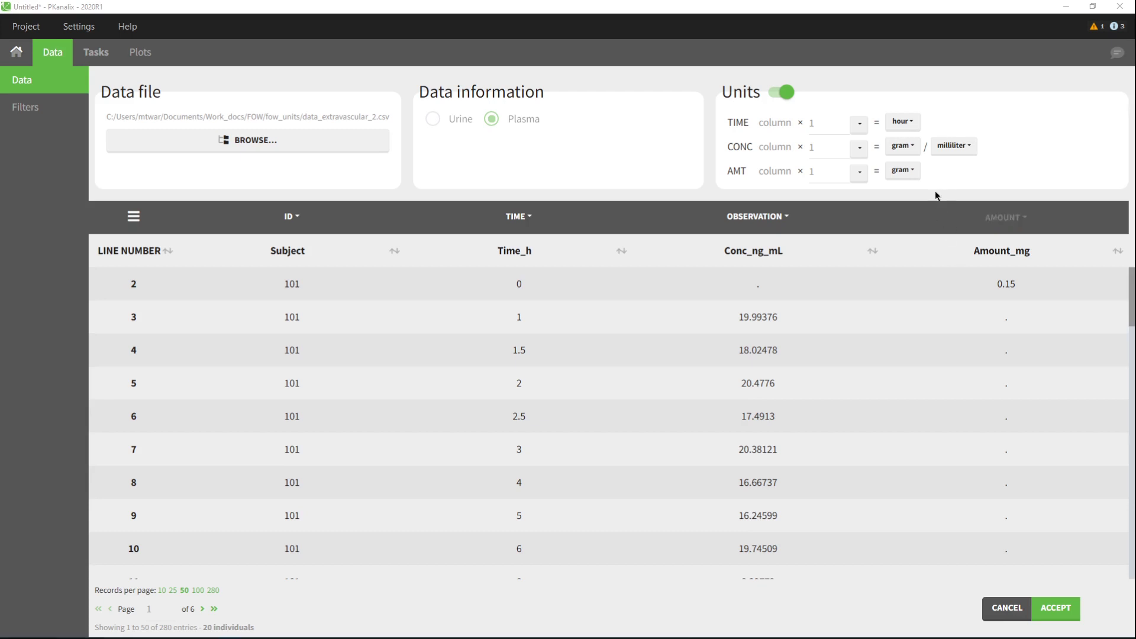
For data_extravascular_2.csv, set the concentration mass unit to nanogram and the amount scaling factor to 1000000, and accept the settings.
left_click(901, 146)
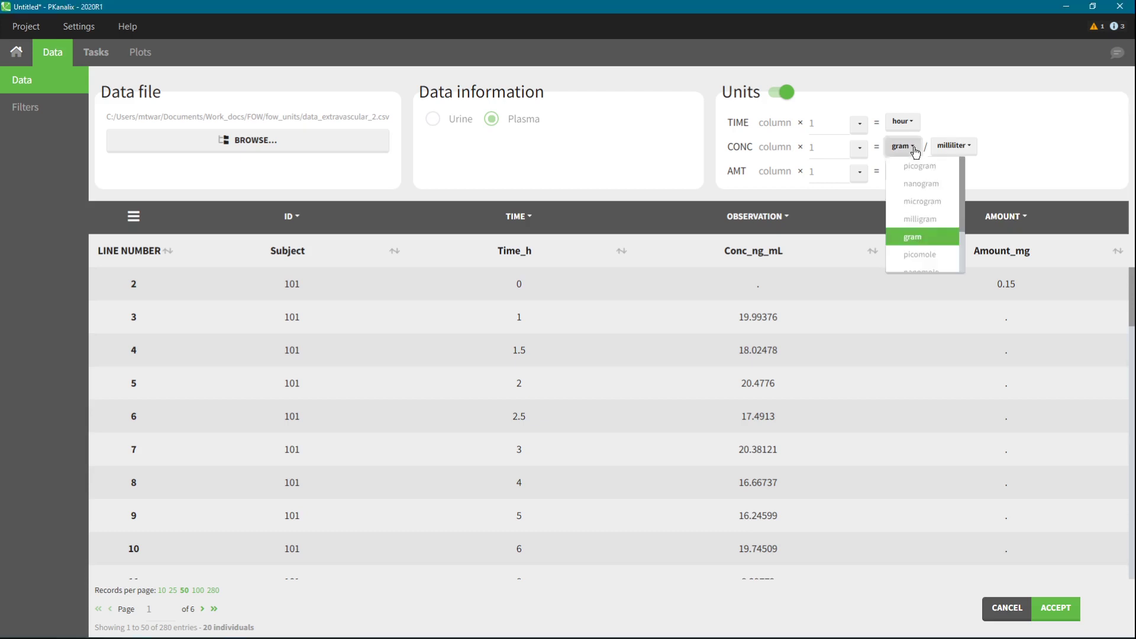
left_click(918, 184)
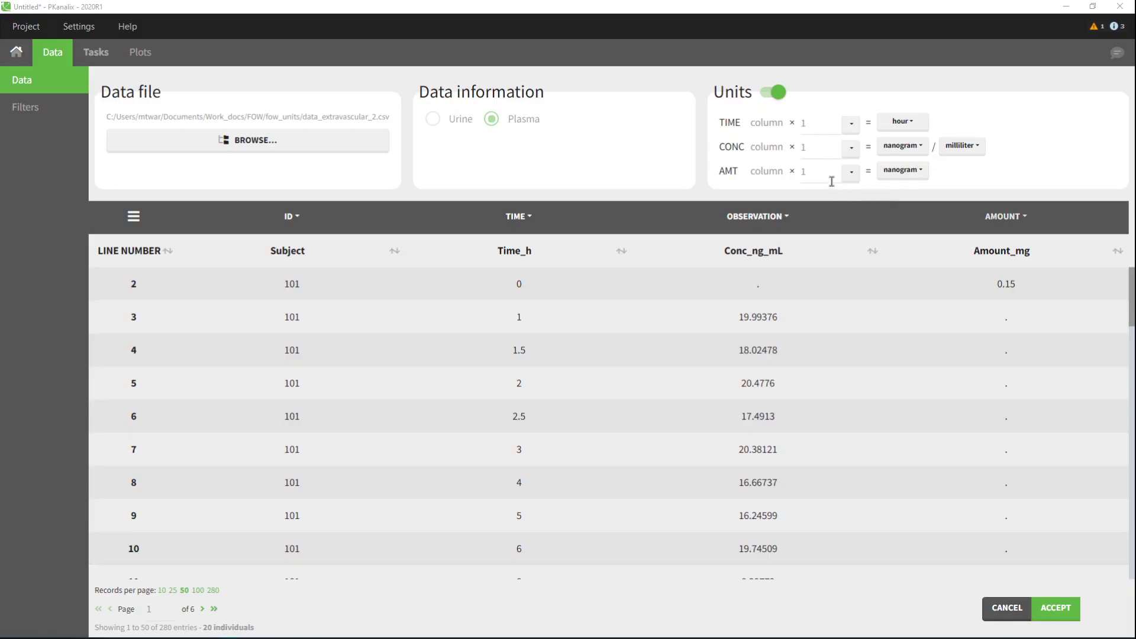
left_click(825, 174)
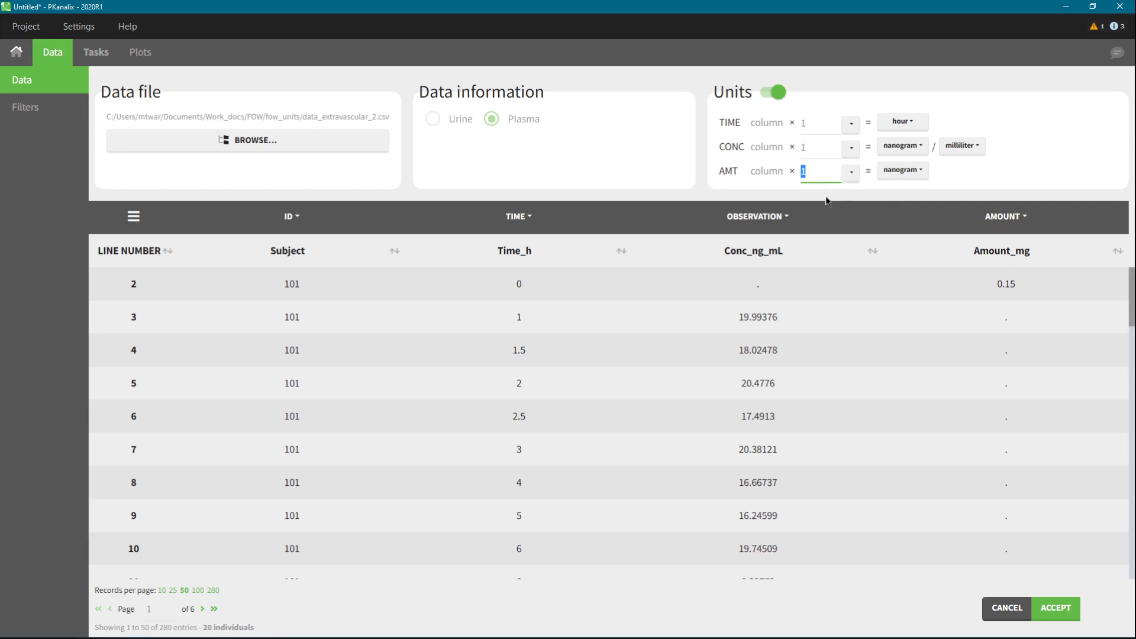
type("000000")
left_click(1062, 612)
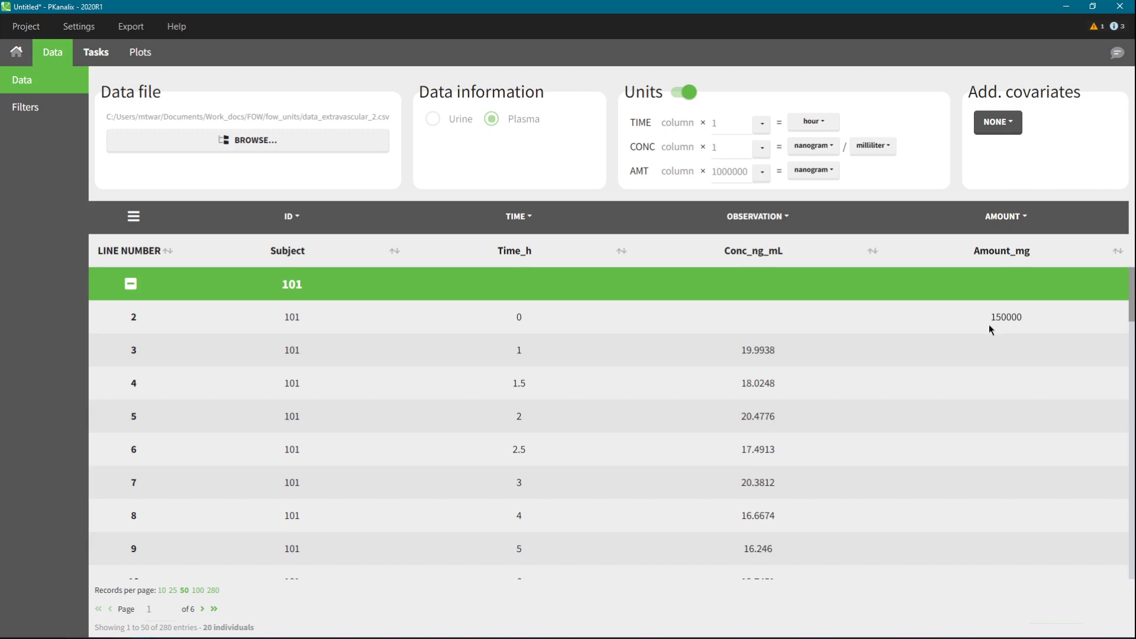
Set the amount scaling factor to 1 and the concentration unit to milligram per liter.
double_click(750, 177)
type("1")
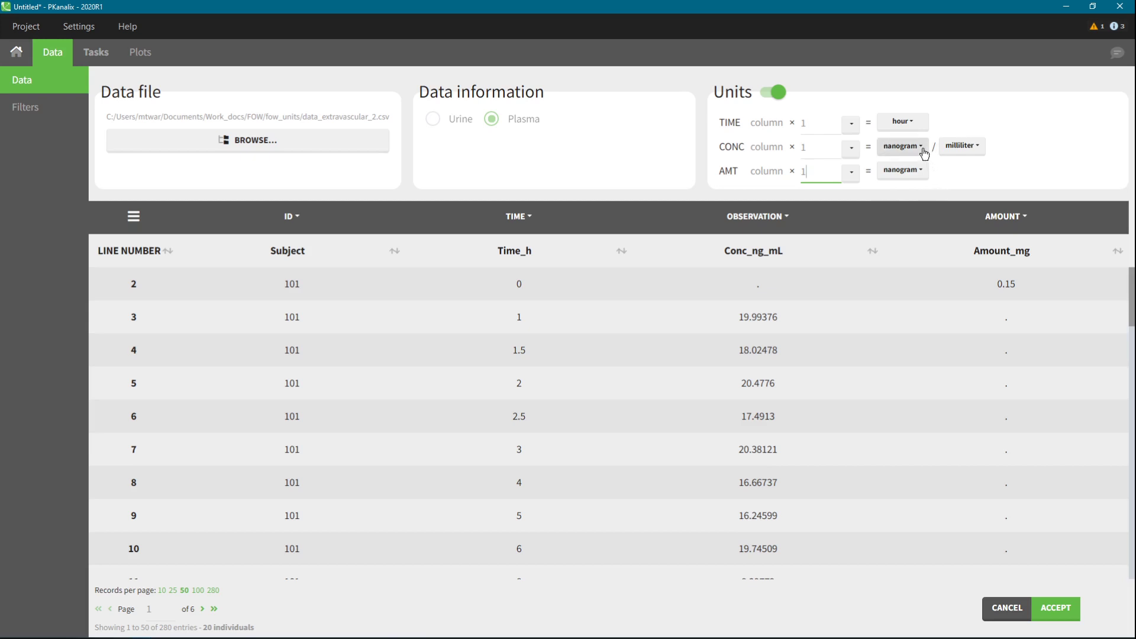
left_click(923, 152)
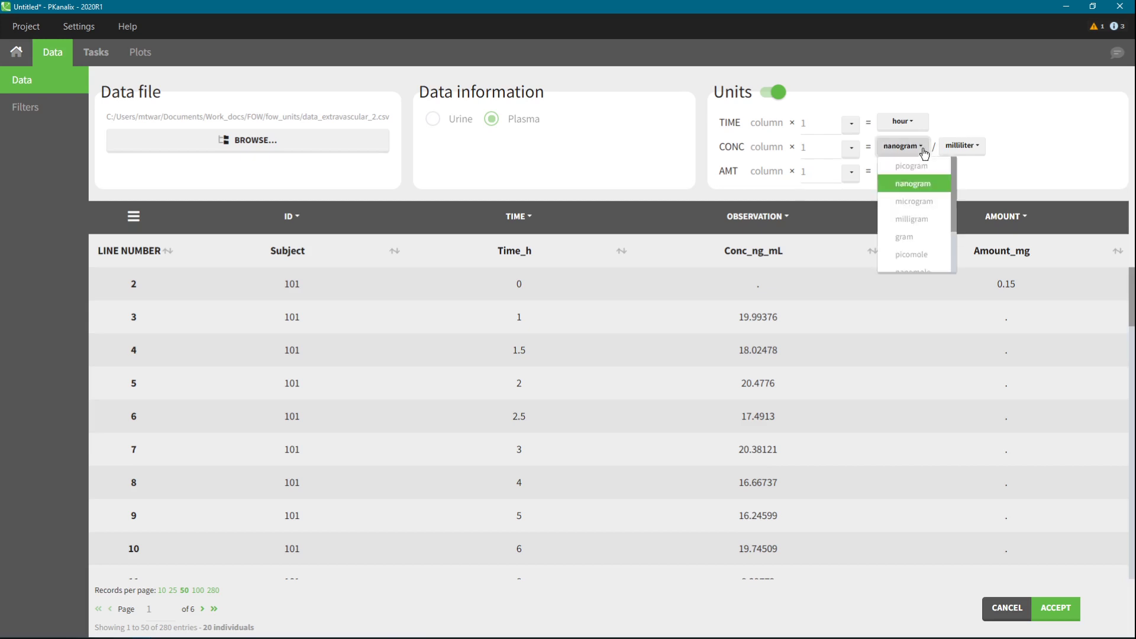
left_click(921, 221)
left_click(962, 148)
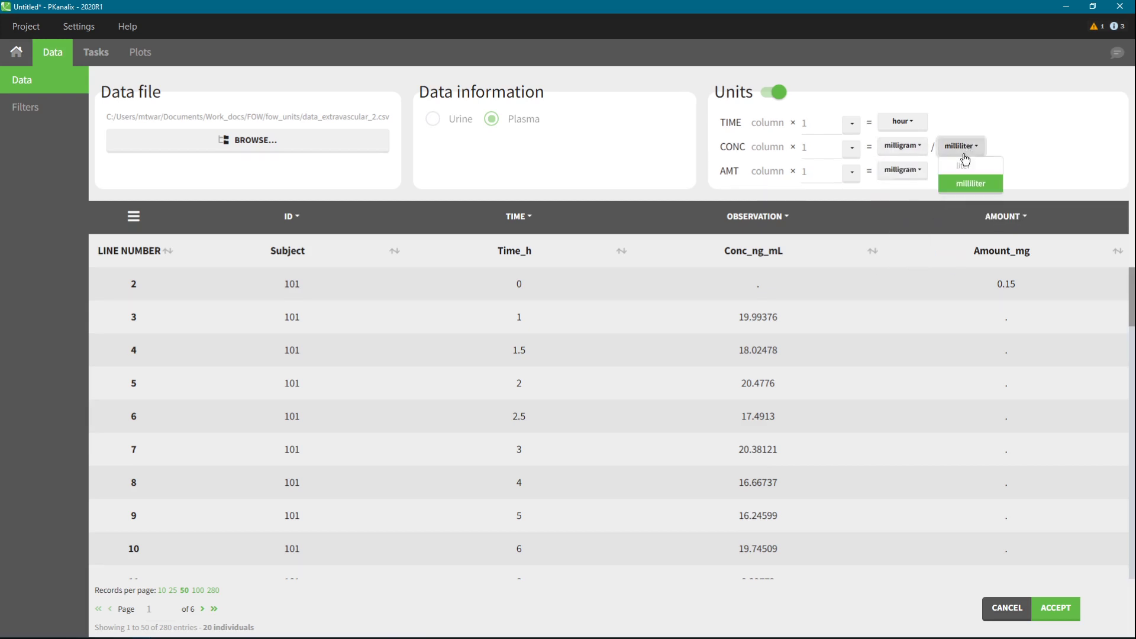
left_click(963, 166)
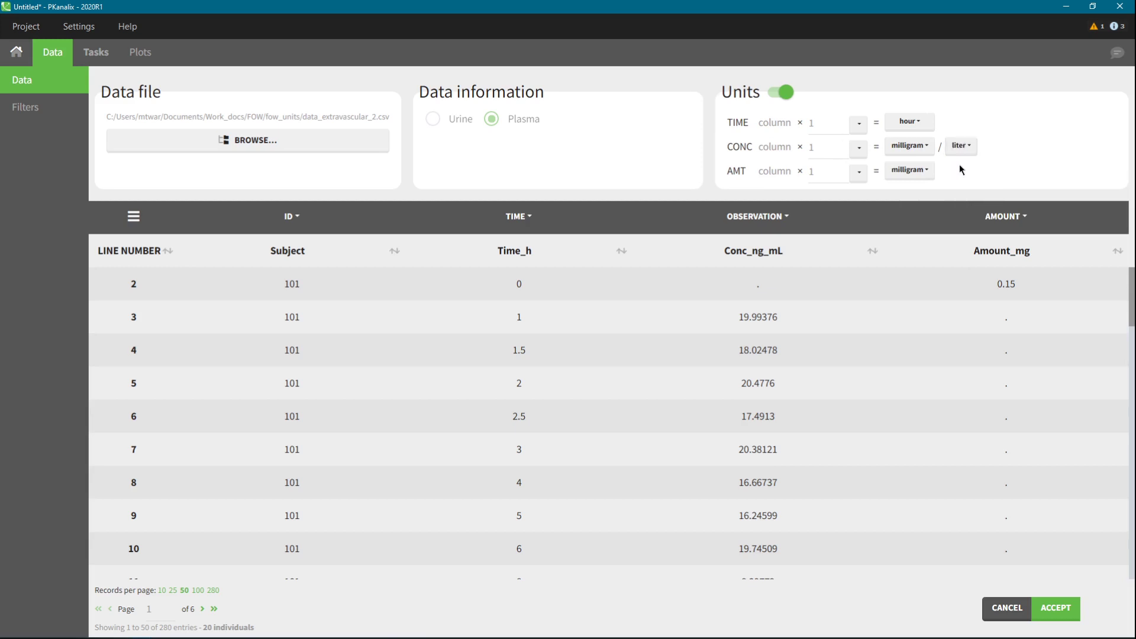
Apply the predefined 10^-3 scaling factor to the concentration column and accept the data settings.
left_click(860, 149)
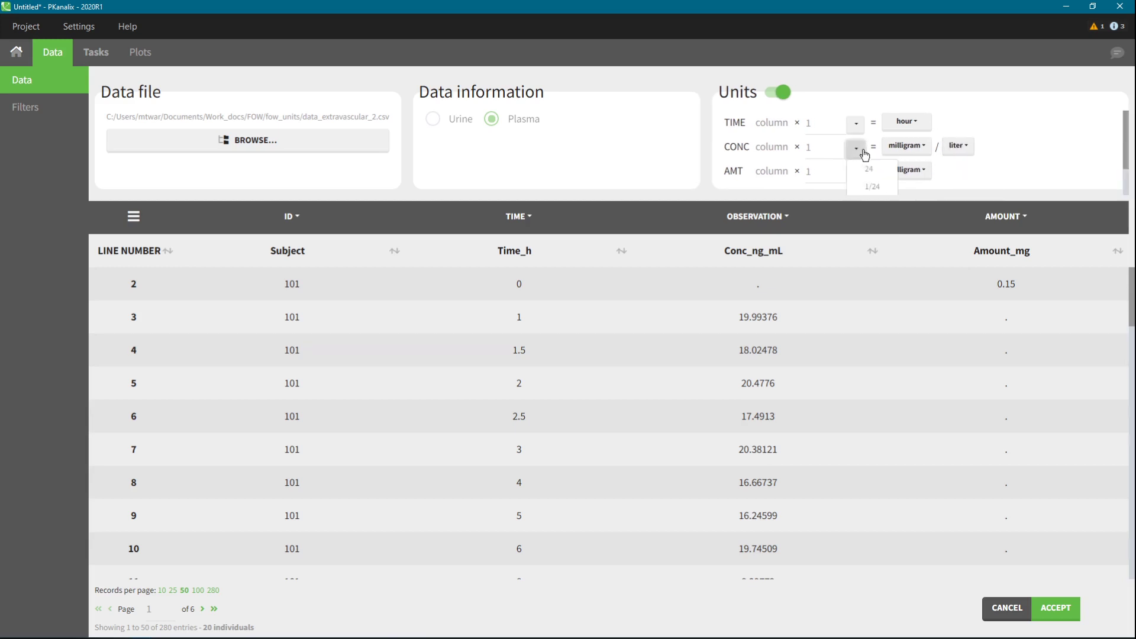
scroll(891, 178, "down", 1)
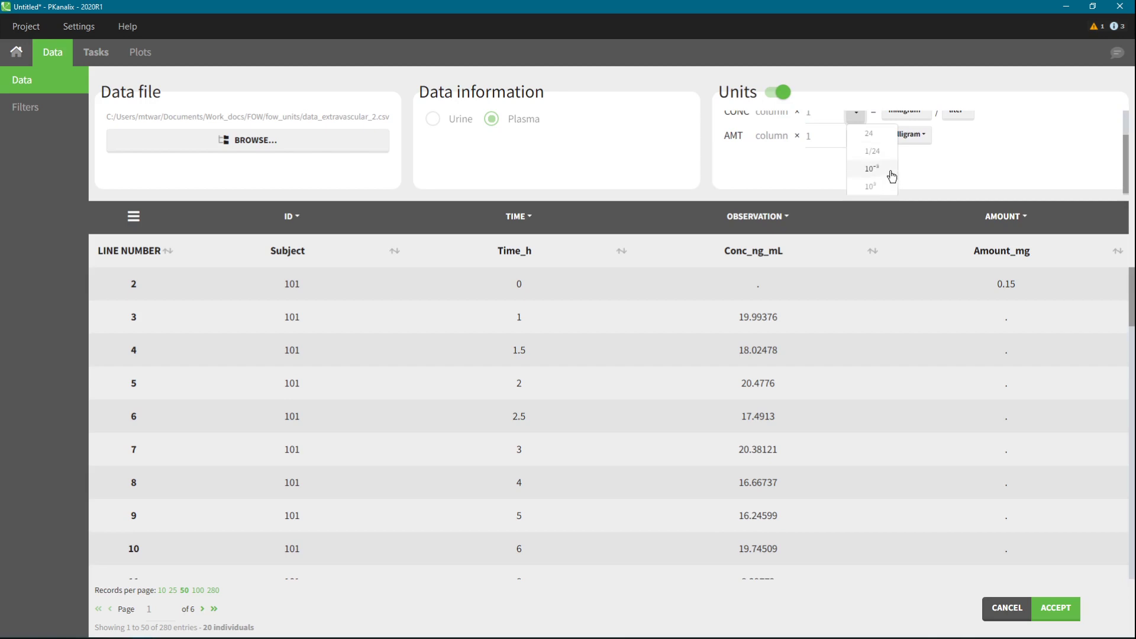
left_click(892, 170)
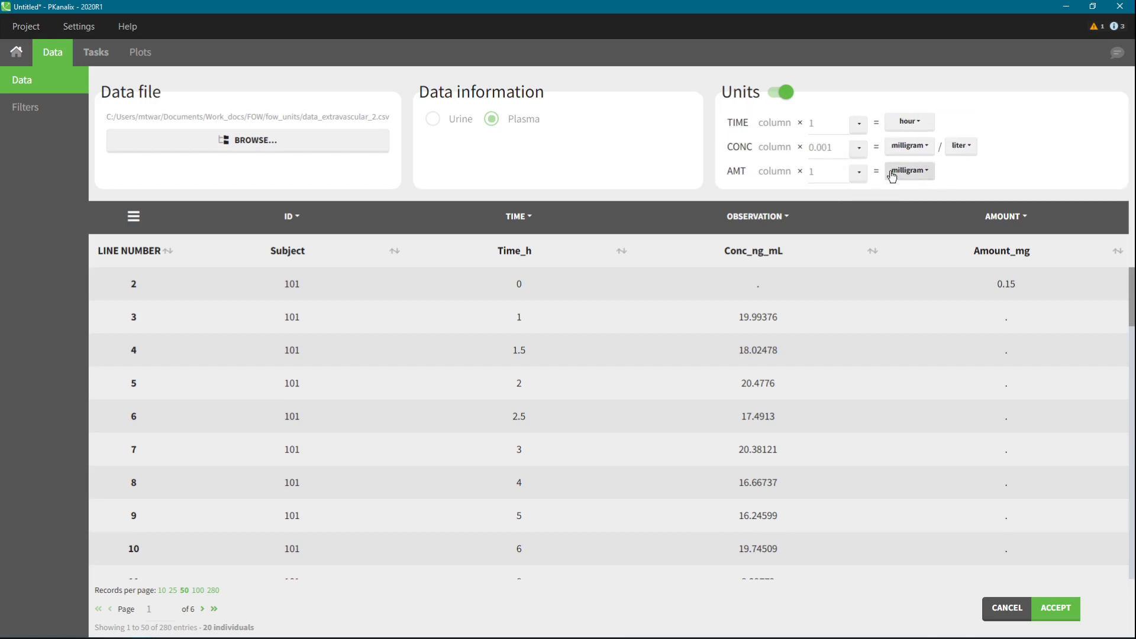
left_click(1045, 607)
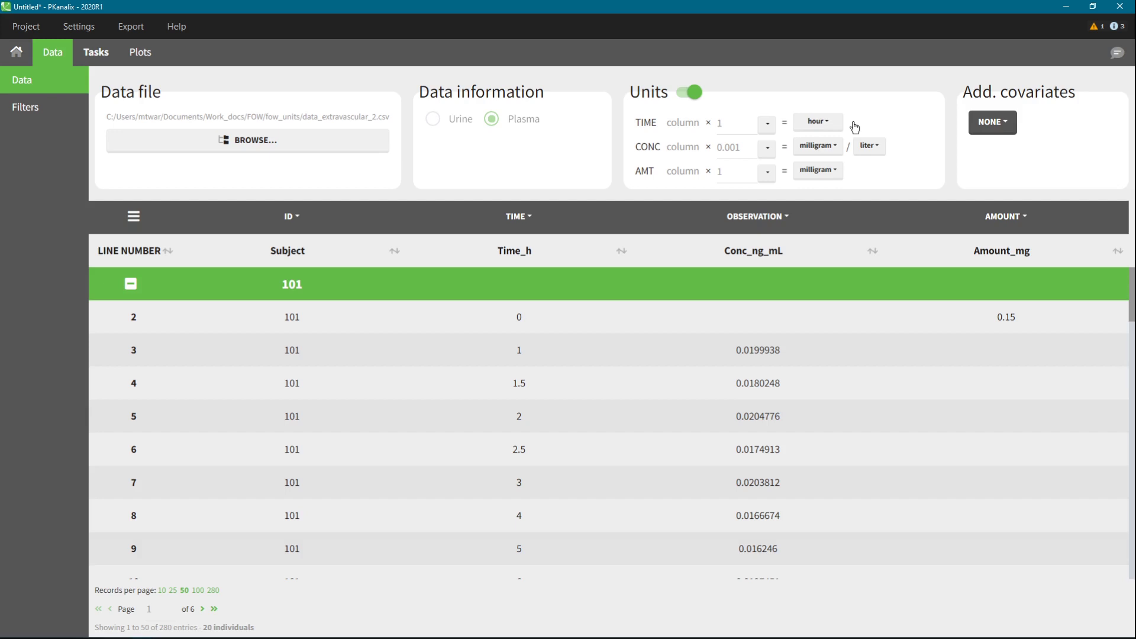
Set the time unit to day with a 1/24 scaling factor, accept the settings and check the converted times.
left_click(838, 123)
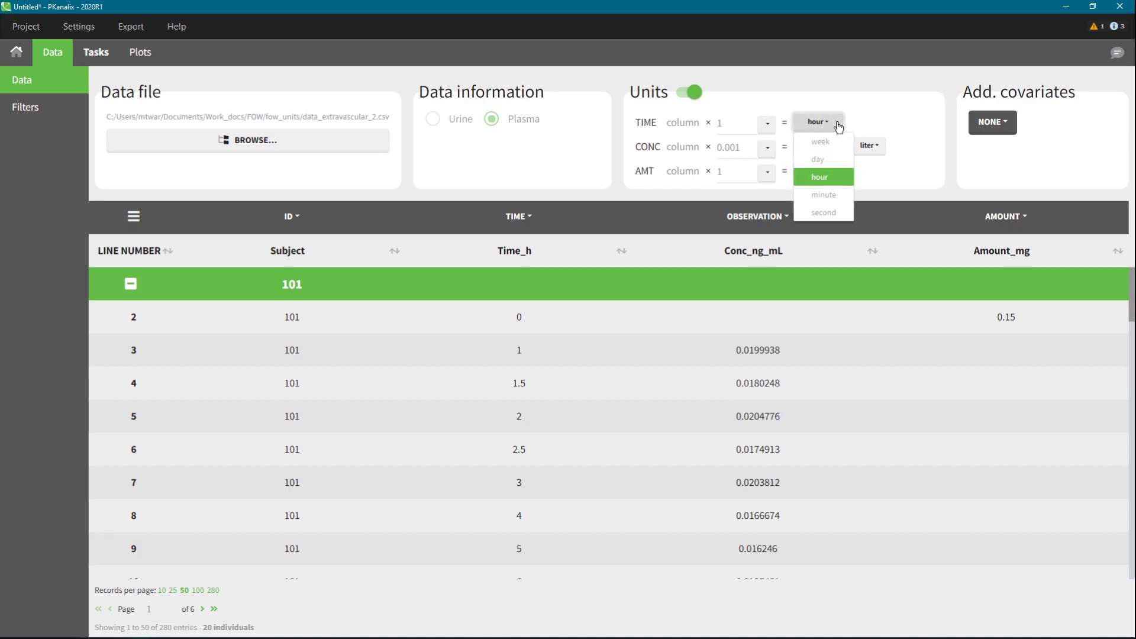
left_click(820, 159)
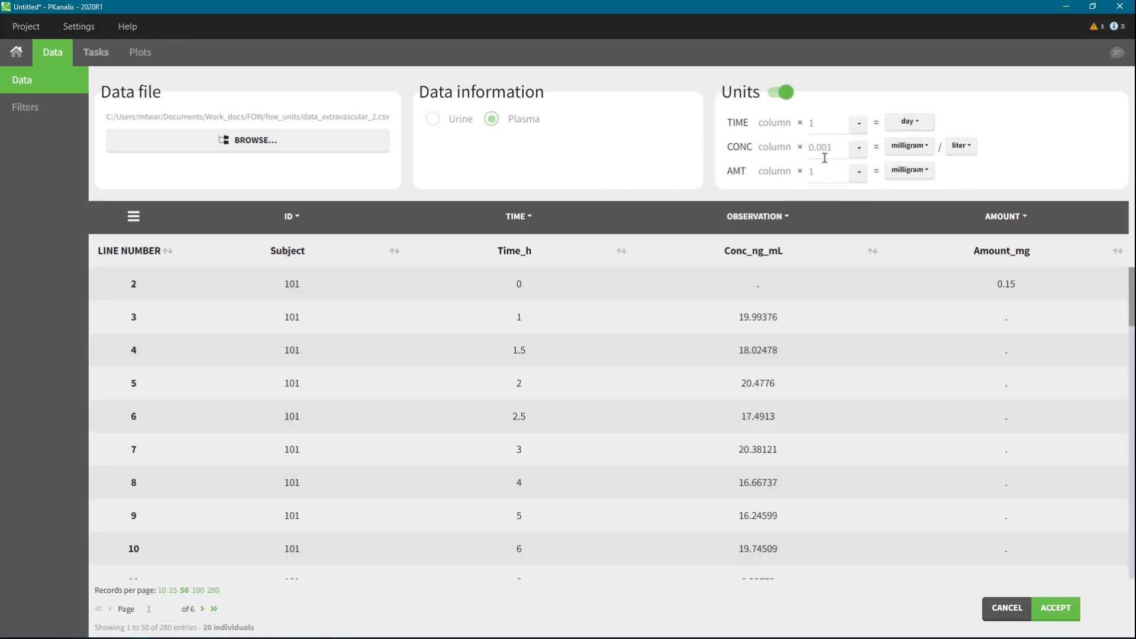
left_click(858, 123)
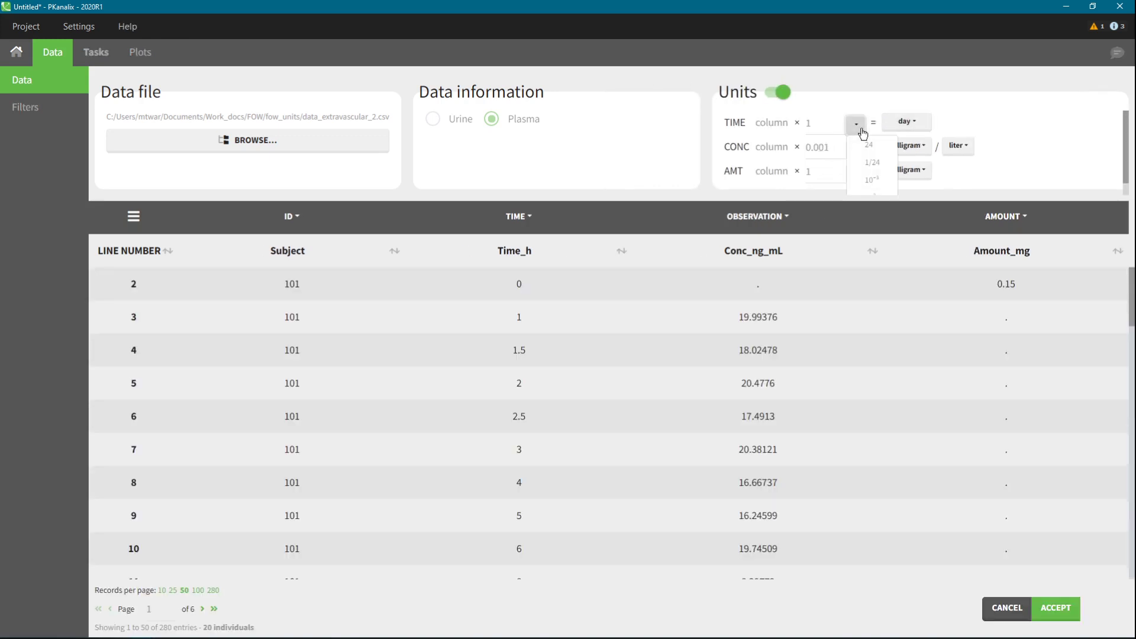
left_click(872, 162)
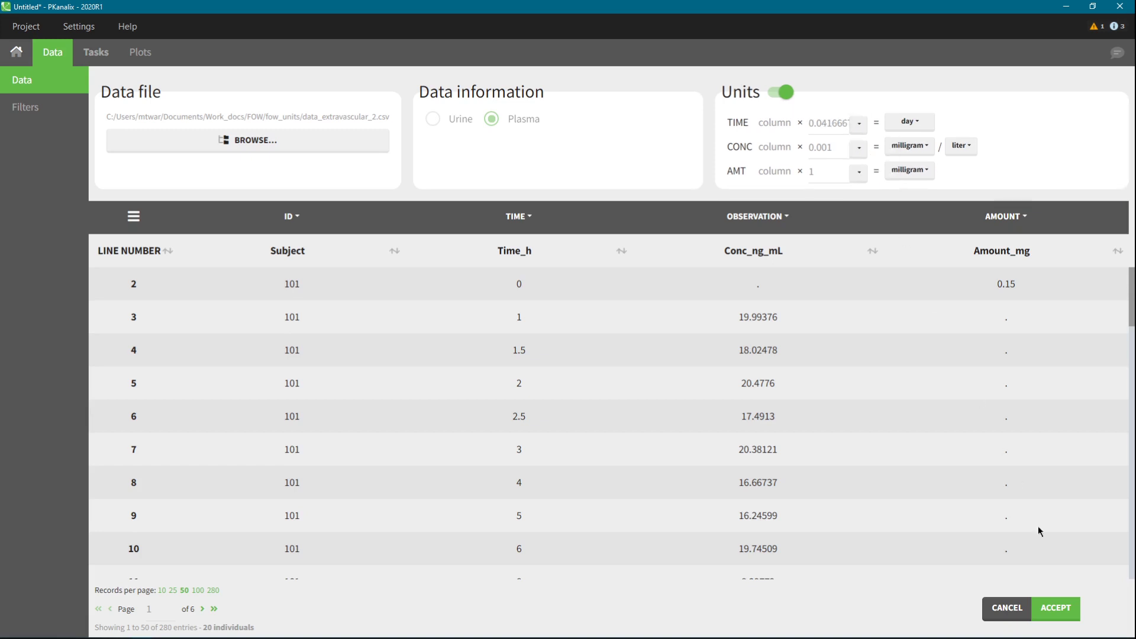
left_click(1068, 612)
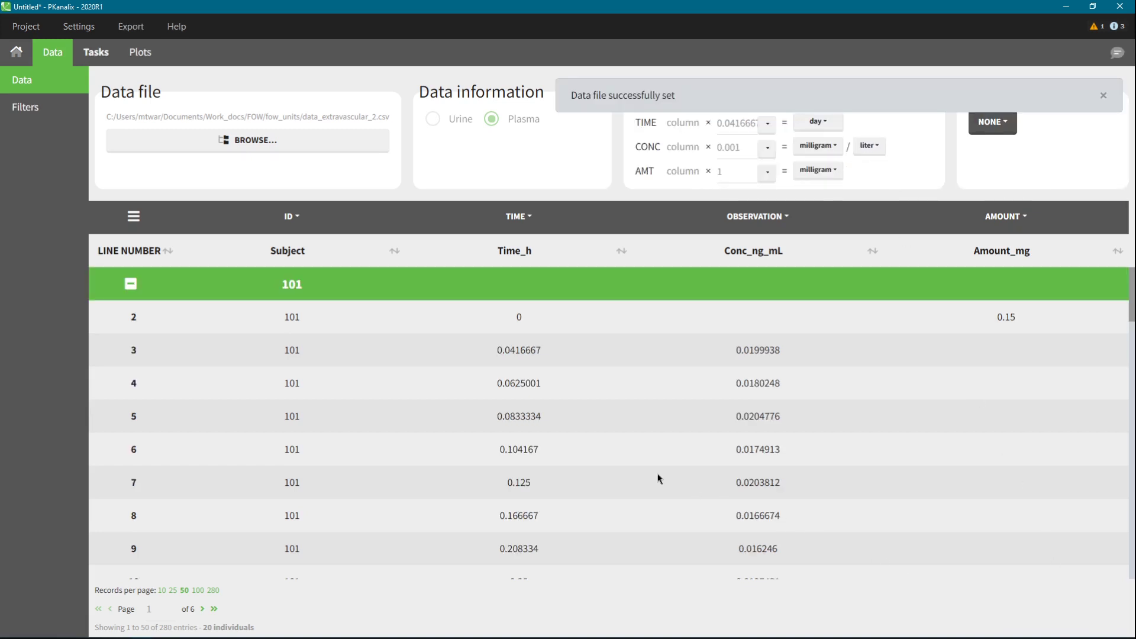
scroll(596, 445, "down", 3)
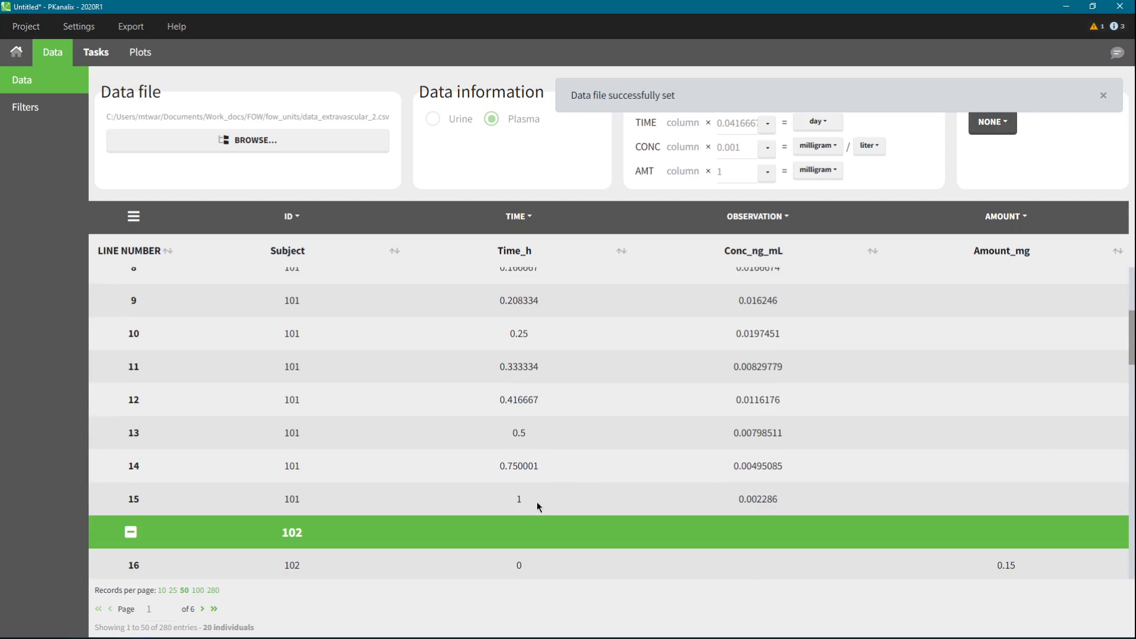